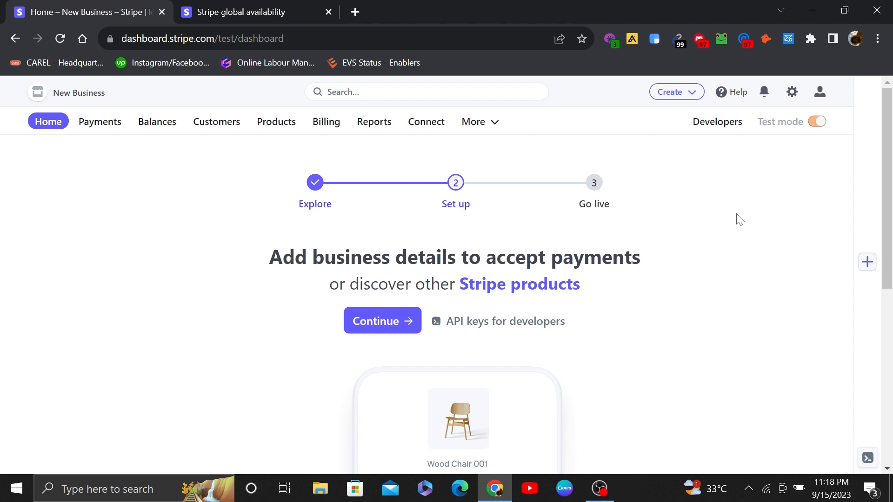
# Step: Review the list of supported countries on the Stripe global availability page
pyautogui.click(231, 11)
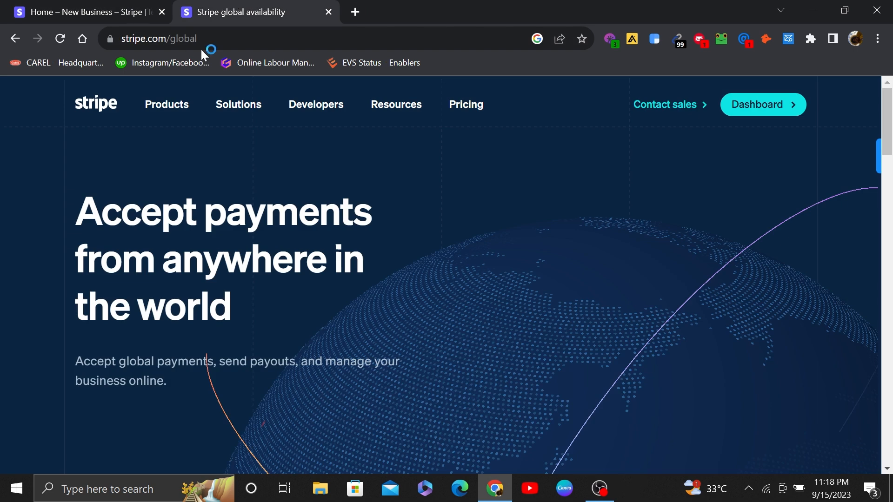
pyautogui.click(171, 38)
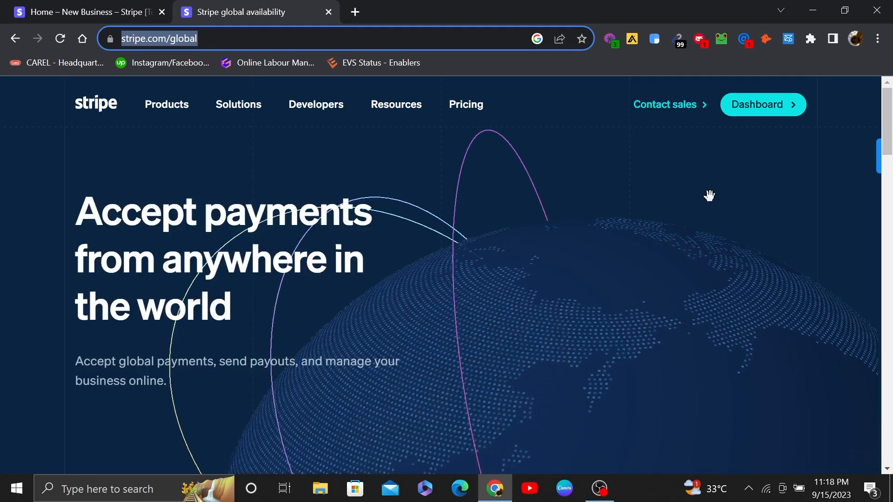
pyautogui.moveTo(889, 131); pyautogui.dragTo(888, 246)
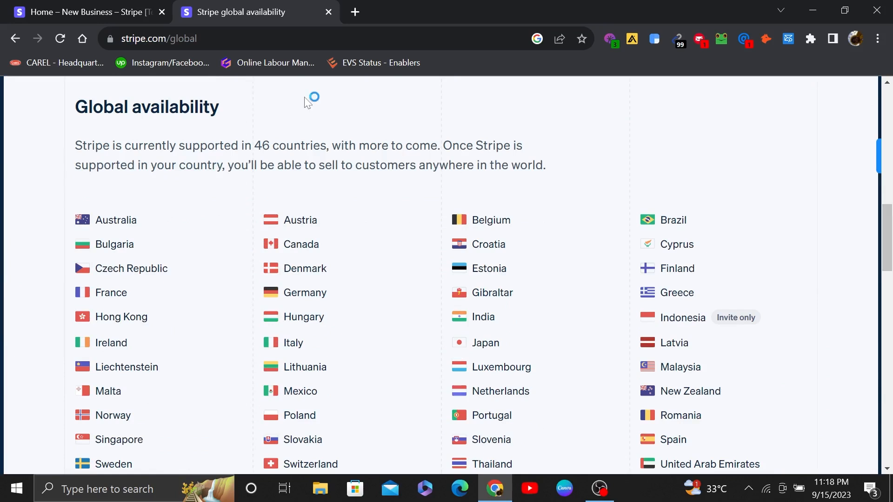
pyautogui.moveTo(74, 105); pyautogui.dragTo(559, 175)
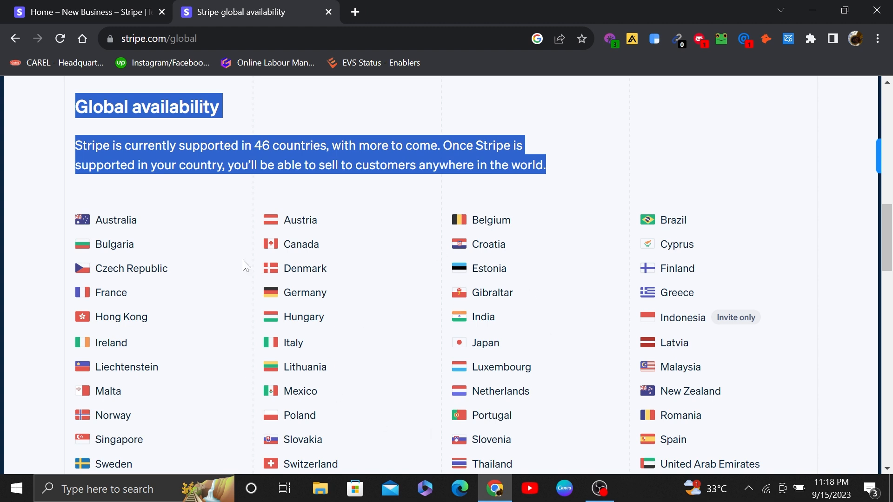
pyautogui.moveTo(886, 249); pyautogui.dragTo(887, 260)
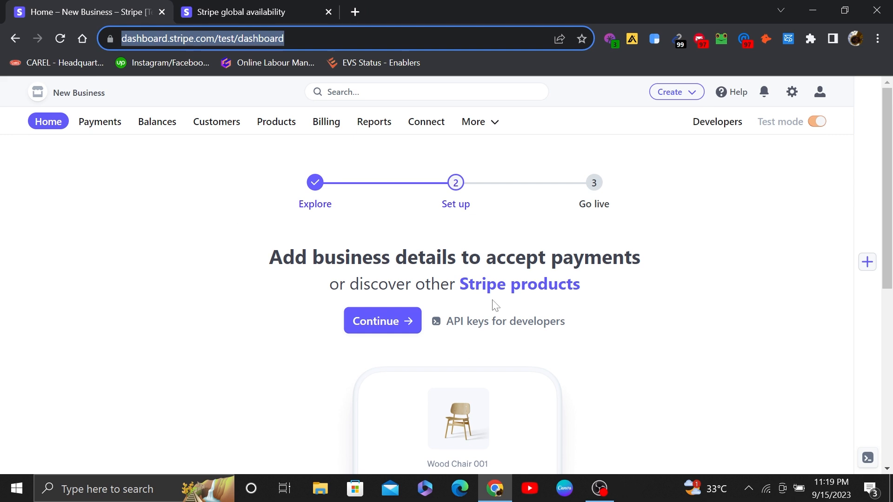
# Step: Review the business details prompt on the dashboard home, and read the introduction of the Payments overview
pyautogui.moveTo(888, 158); pyautogui.dragTo(890, 184)
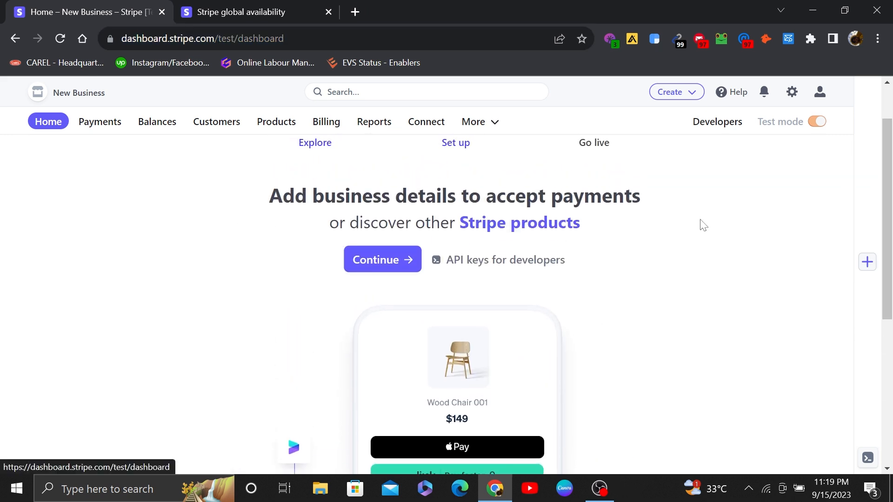
pyautogui.moveTo(222, 205); pyautogui.dragTo(643, 215)
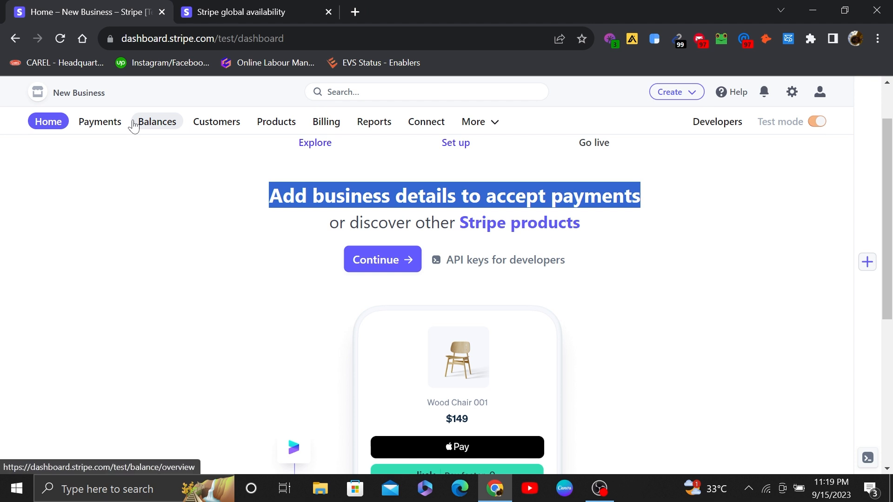
pyautogui.click(93, 122)
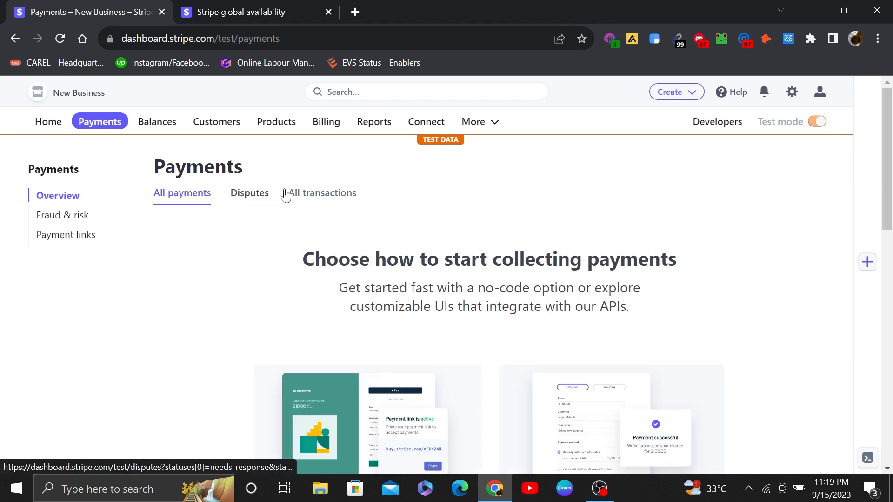
pyautogui.moveTo(279, 251); pyautogui.dragTo(699, 263)
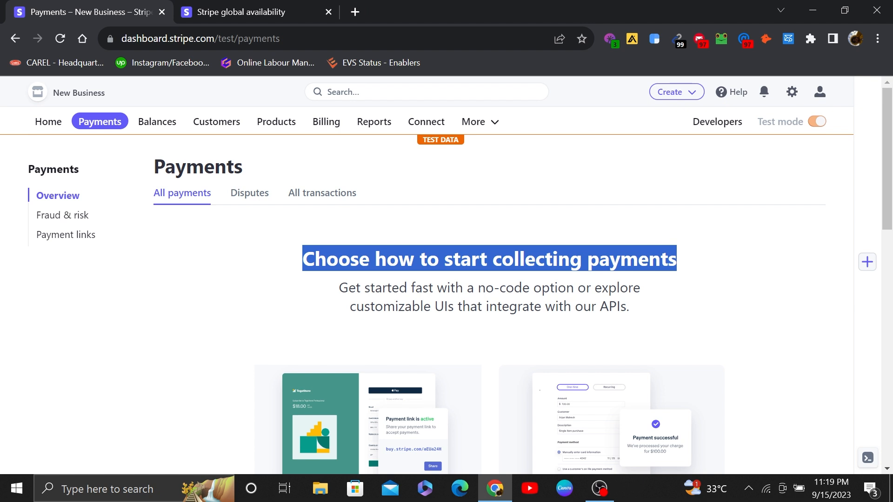
# Step: Examine the Balances overview, including the payout timezone notice, the bank account request and the AUD balance
pyautogui.click(156, 123)
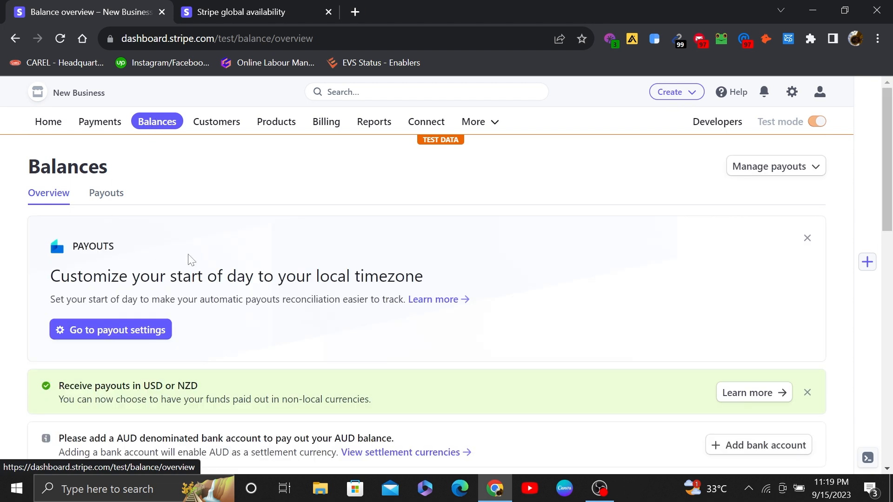
pyautogui.moveTo(466, 260); pyautogui.dragTo(465, 299)
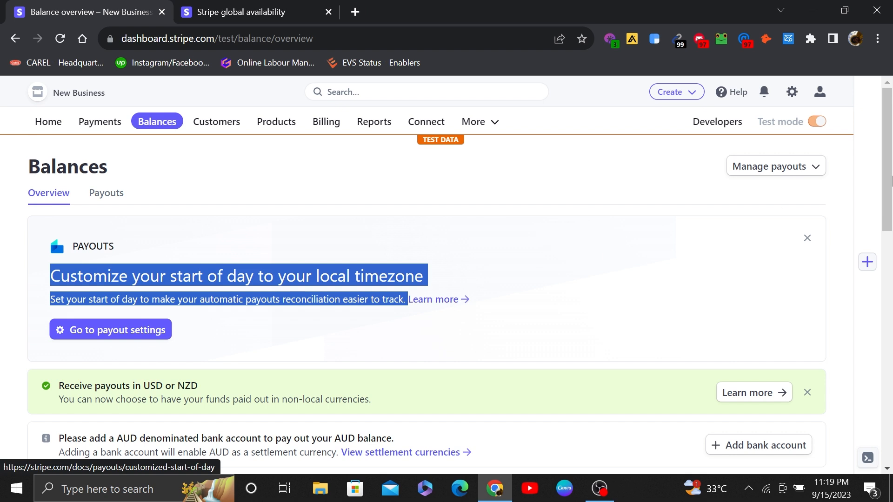
pyautogui.scroll(-2, 891, 181)
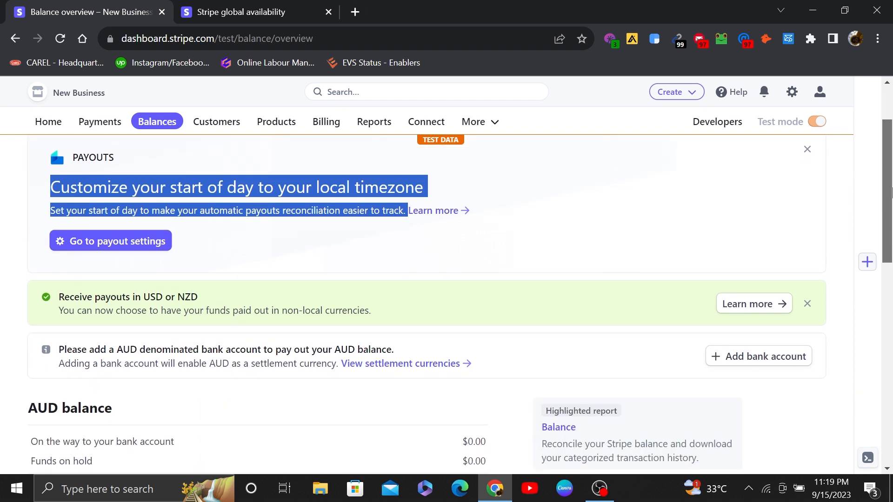
pyautogui.scroll(-1, 892, 190)
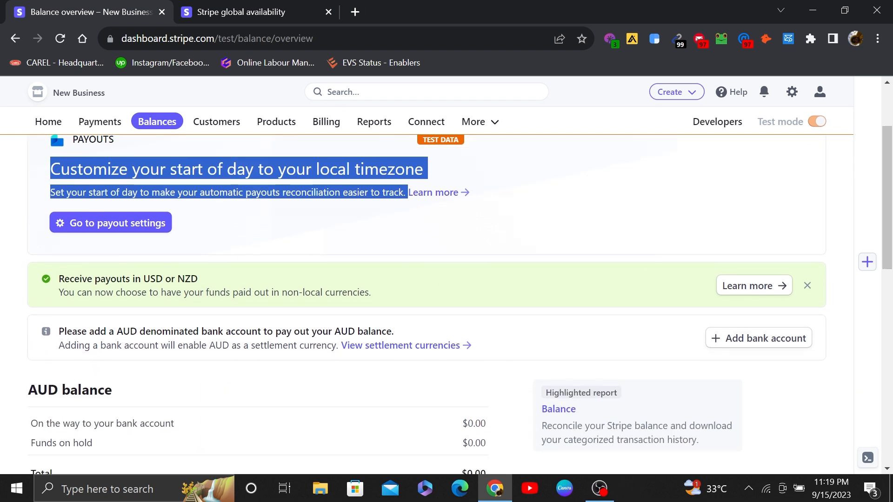
pyautogui.moveTo(58, 330); pyautogui.dragTo(478, 363)
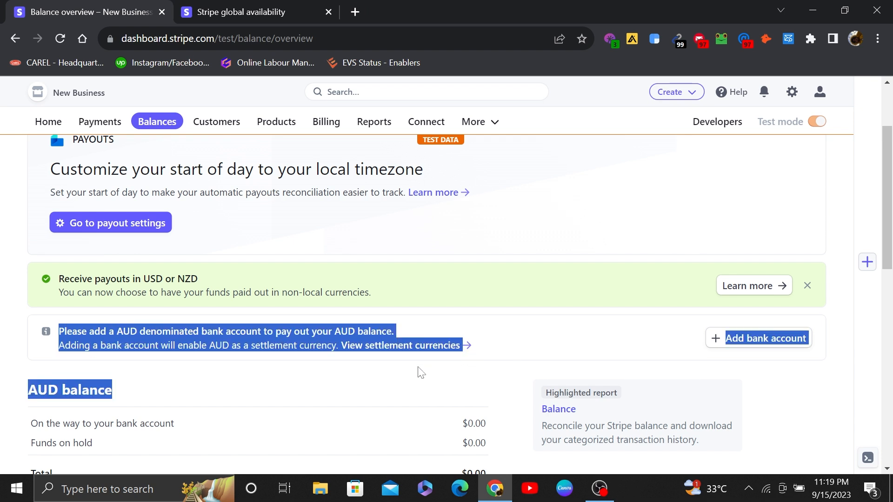
pyautogui.scroll(-3, 421, 372)
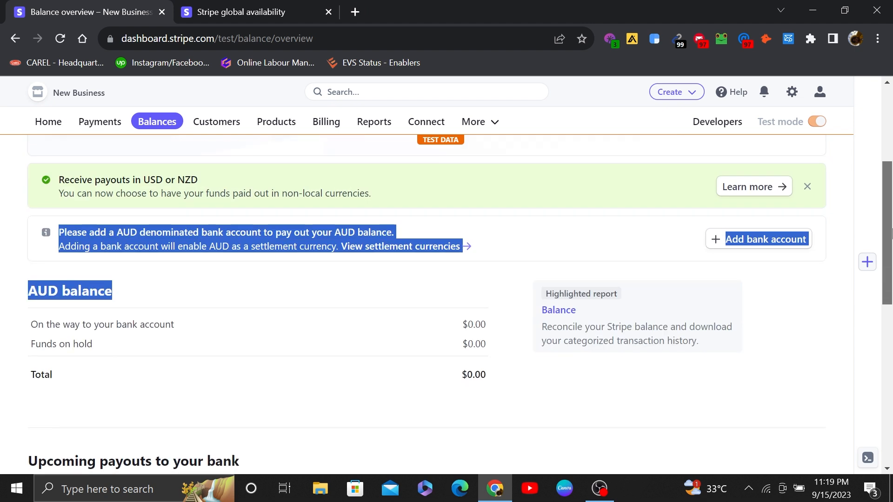
pyautogui.click(424, 349)
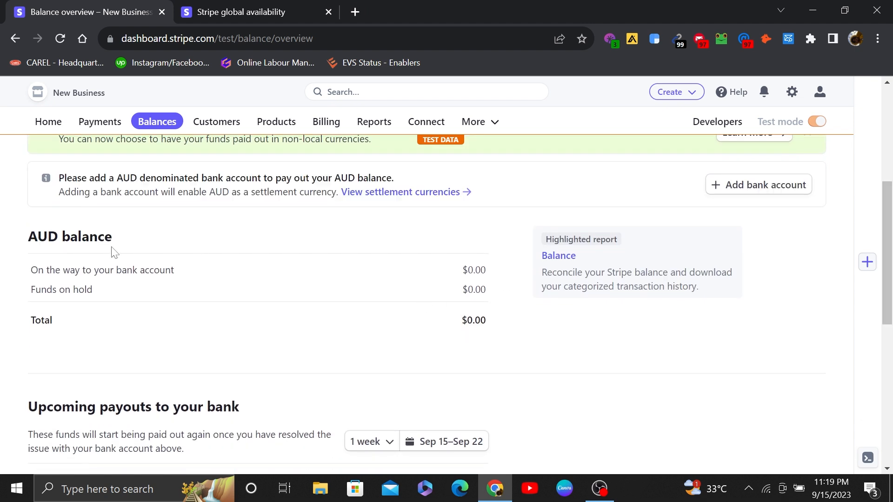
pyautogui.moveTo(29, 251); pyautogui.dragTo(462, 306)
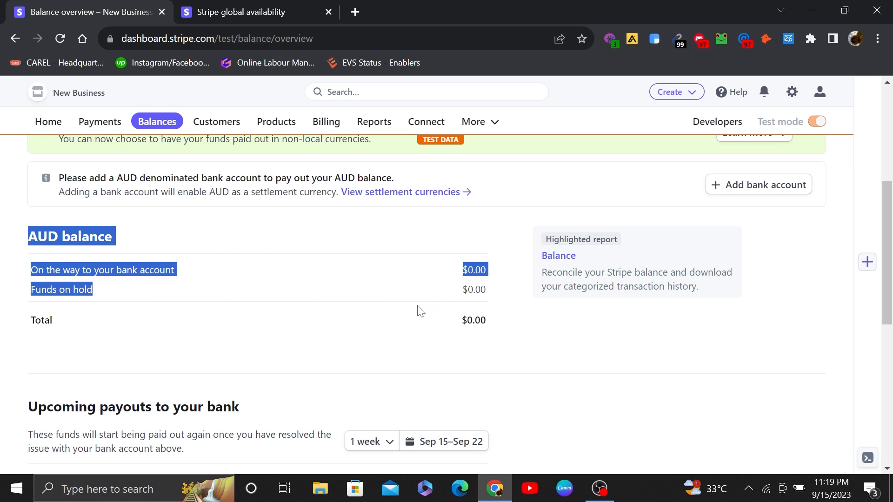
pyautogui.click(713, 395)
pyautogui.moveTo(889, 275); pyautogui.dragTo(886, 233)
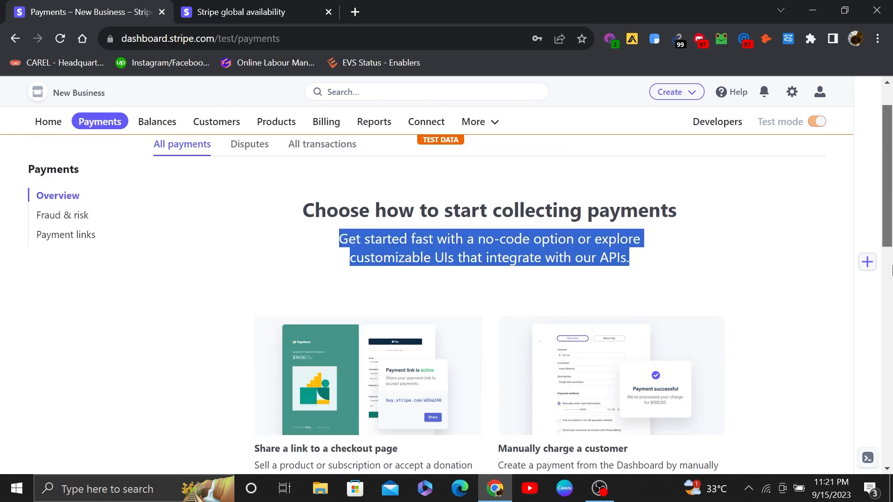
# Step: Examine the options for collecting payments on the Payments overview, from checkout links to charging customers in person
pyautogui.scroll(-4, 890, 290)
pyautogui.scroll(1, 891, 289)
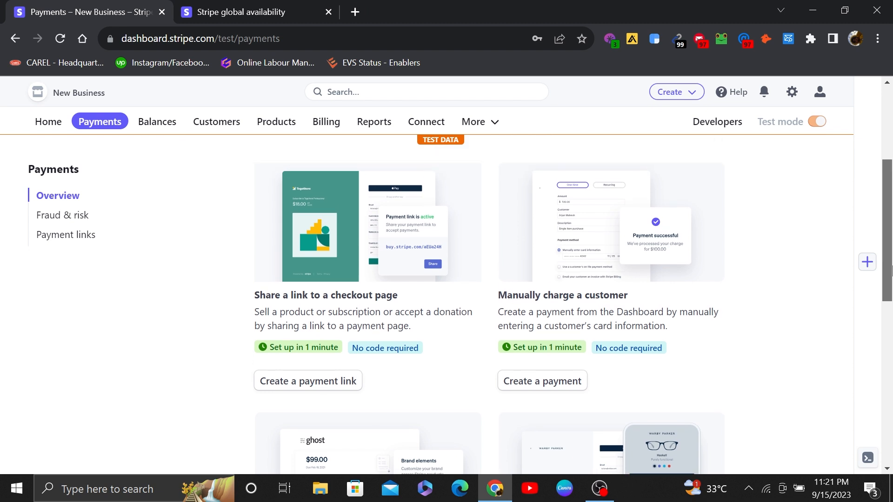
pyautogui.moveTo(254, 293); pyautogui.dragTo(427, 328)
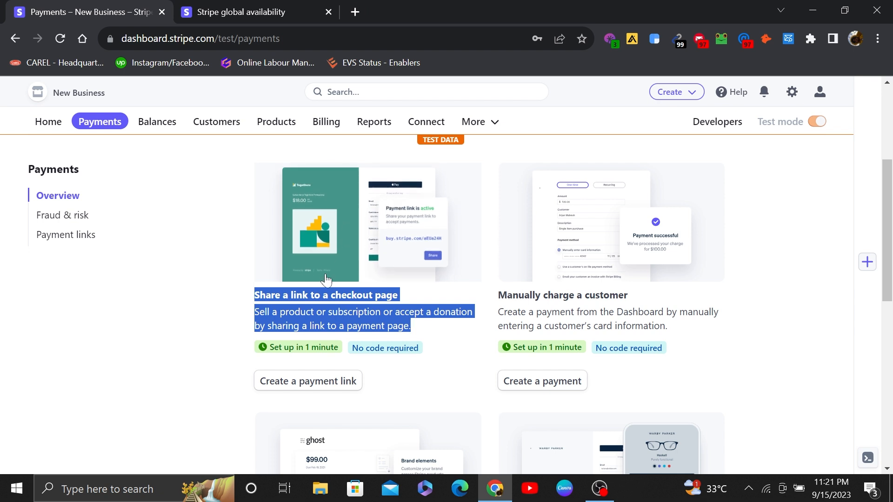
pyautogui.moveTo(495, 295); pyautogui.dragTo(695, 331)
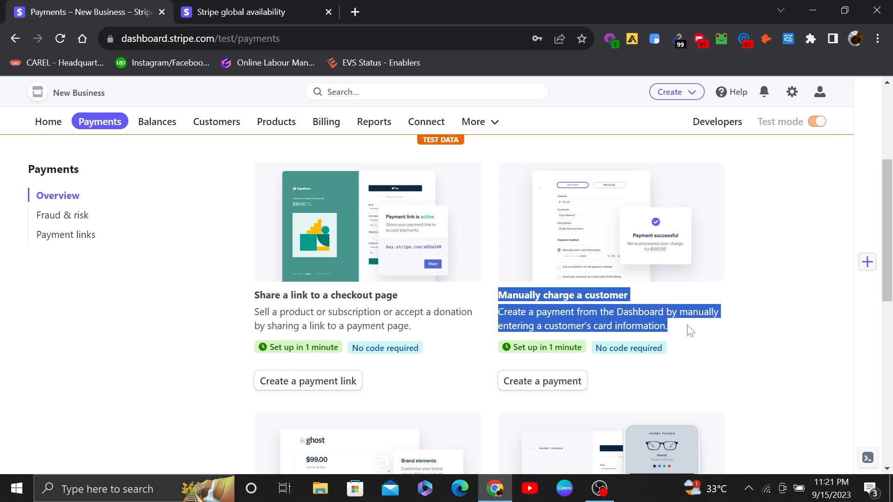
pyautogui.scroll(-7, 690, 331)
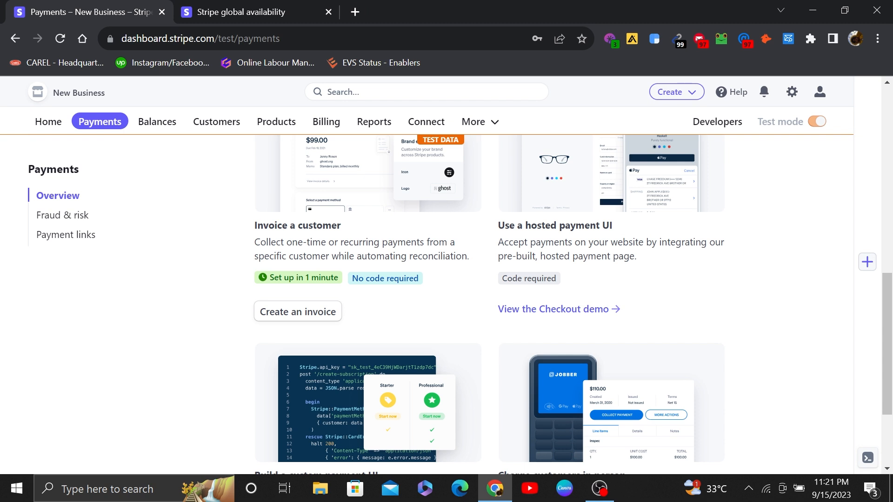
pyautogui.moveTo(888, 316); pyautogui.dragTo(889, 360)
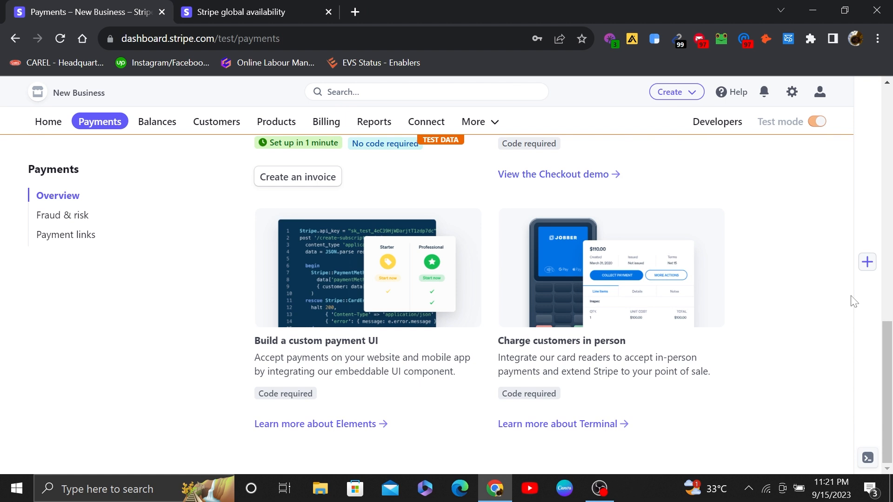
pyautogui.scroll(10, 853, 301)
# Step: Open the Customers page and read the guidance on adding a first test customer
pyautogui.click(225, 124)
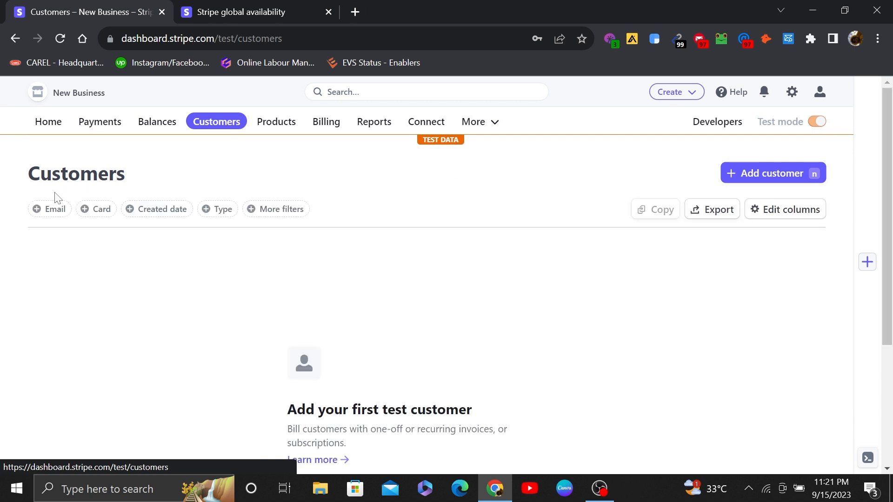
pyautogui.scroll(-2, 494, 310)
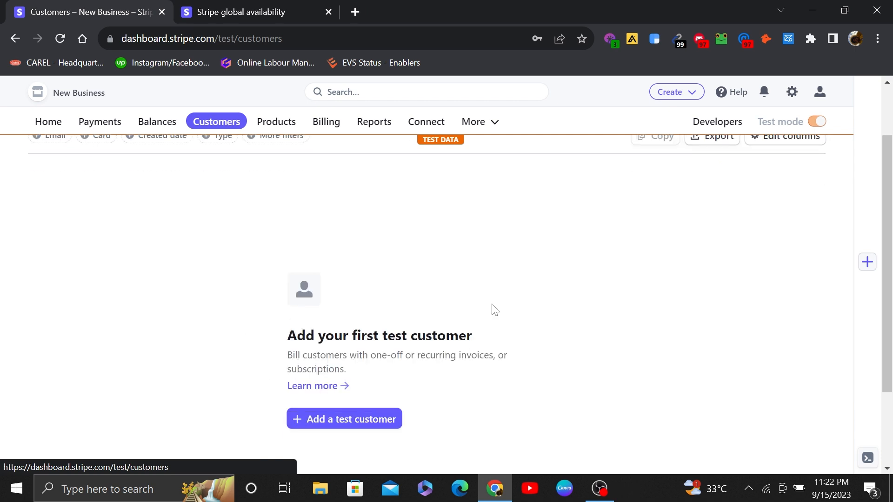
pyautogui.moveTo(287, 333); pyautogui.dragTo(390, 391)
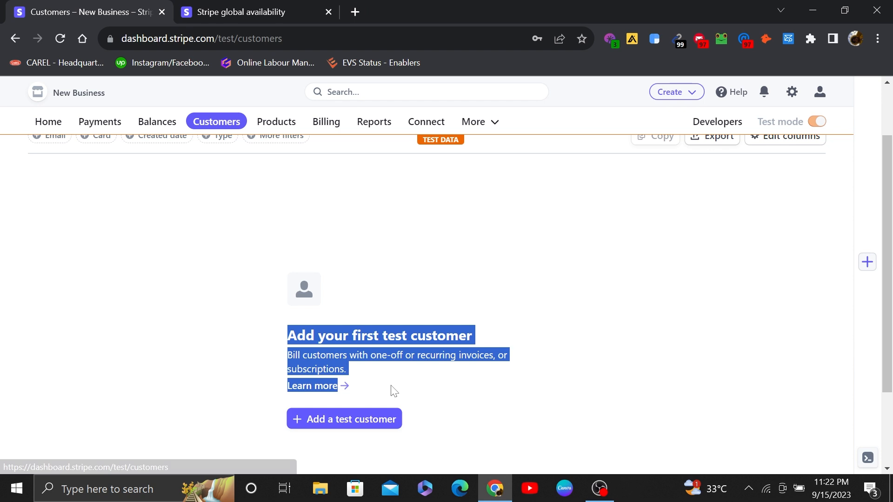
pyautogui.click(435, 378)
pyautogui.scroll(2, 789, 288)
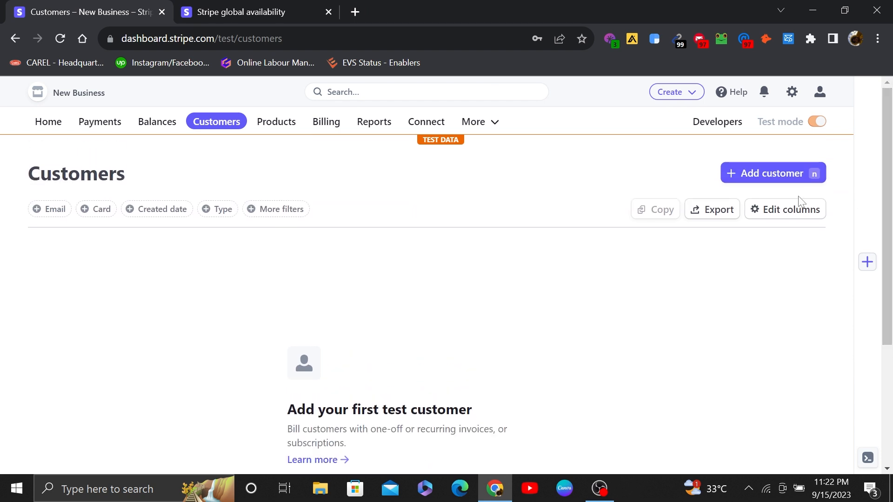
# Step: Add a test customer with the customer's name, the account email and the description "hello"
pyautogui.click(758, 176)
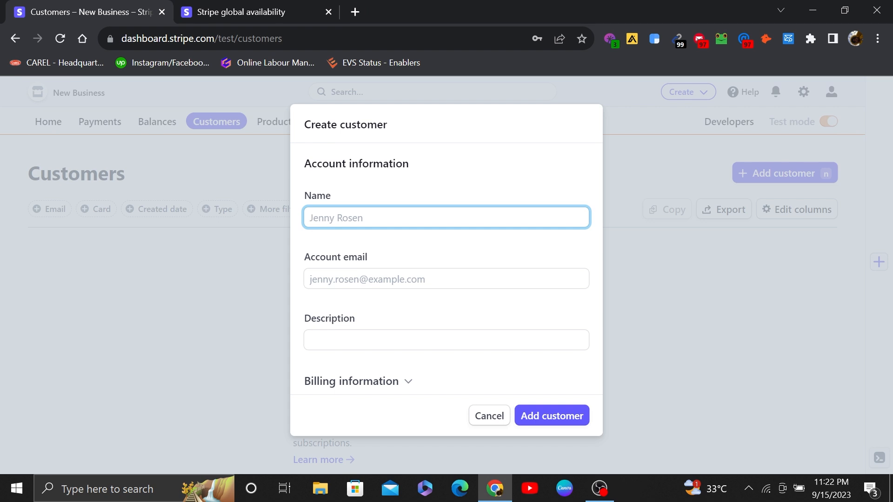
pyautogui.write('johnken')
pyautogui.click(418, 279)
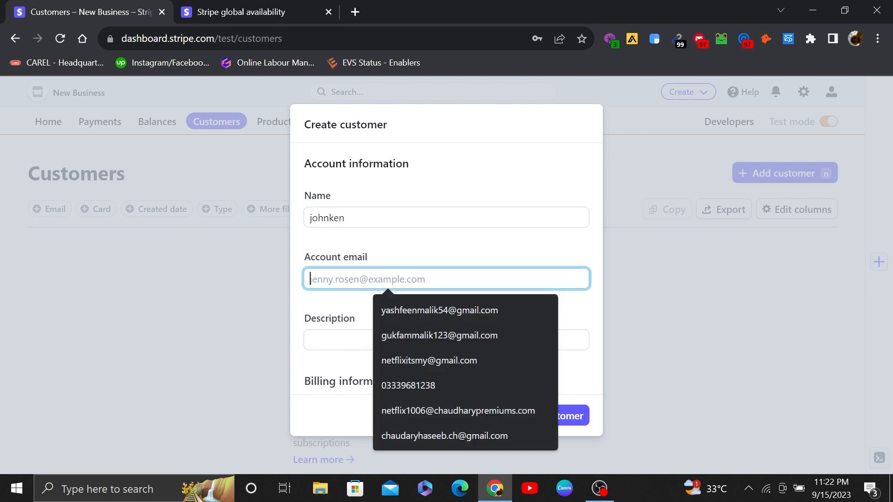
pyautogui.click(419, 340)
pyautogui.press('Tab')
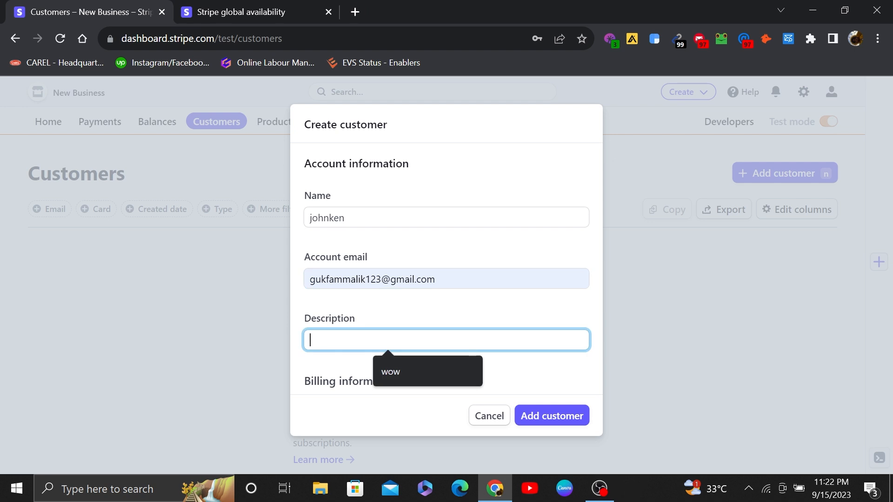
pyautogui.write('hello')
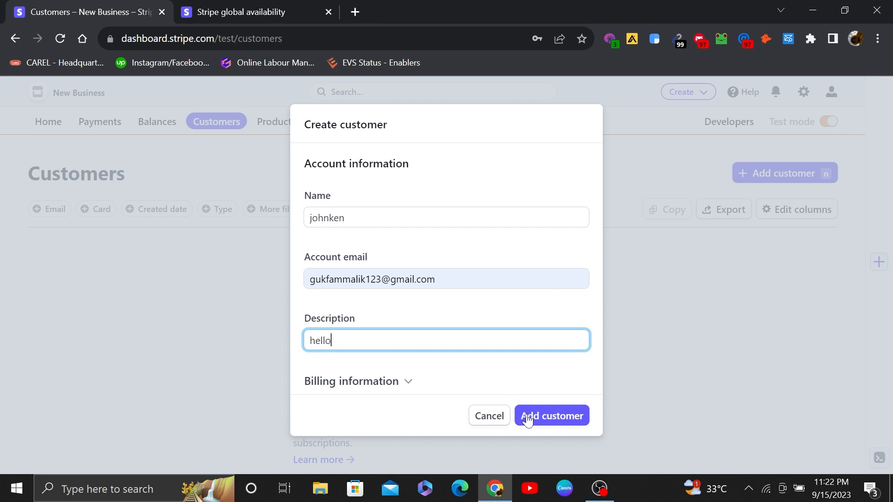
pyautogui.click(398, 379)
pyautogui.click(541, 427)
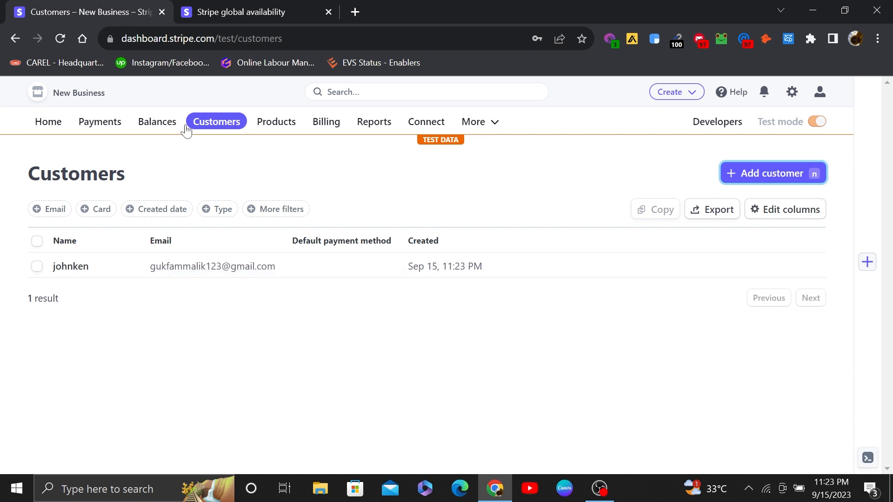
# Step: Open the Products page, read the guidance on a first test product, and open a blank form for adding one
pyautogui.click(280, 125)
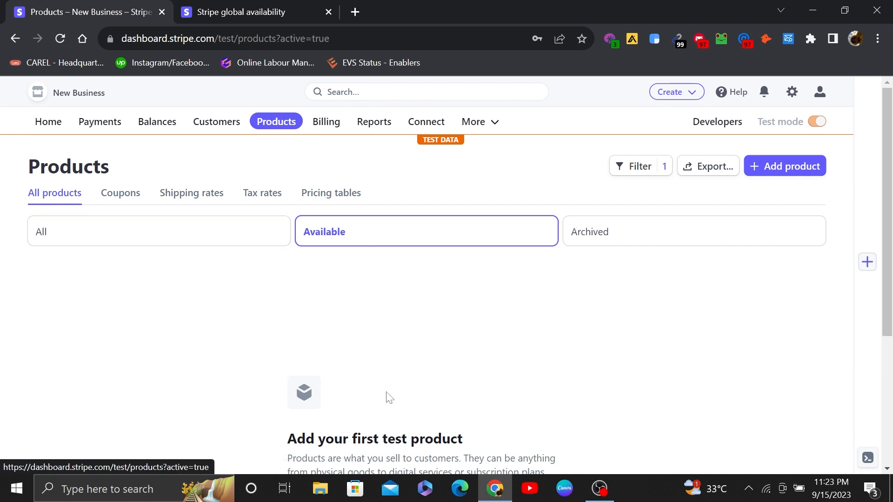
pyautogui.moveTo(891, 237); pyautogui.dragTo(891, 246)
pyautogui.moveTo(287, 420); pyautogui.dragTo(551, 460)
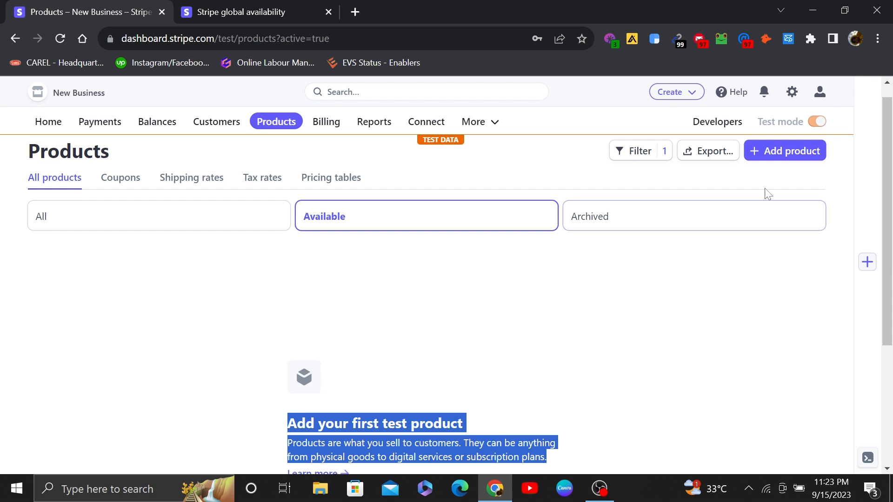
pyautogui.click(790, 157)
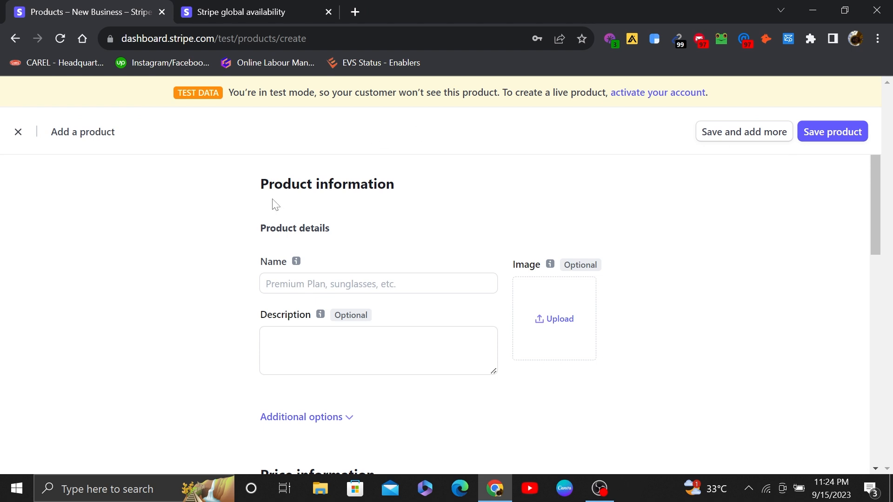
# Step: Examine the product form's details, price information and available pricing models, and close the form without saving a product
pyautogui.moveTo(260, 185); pyautogui.dragTo(324, 238)
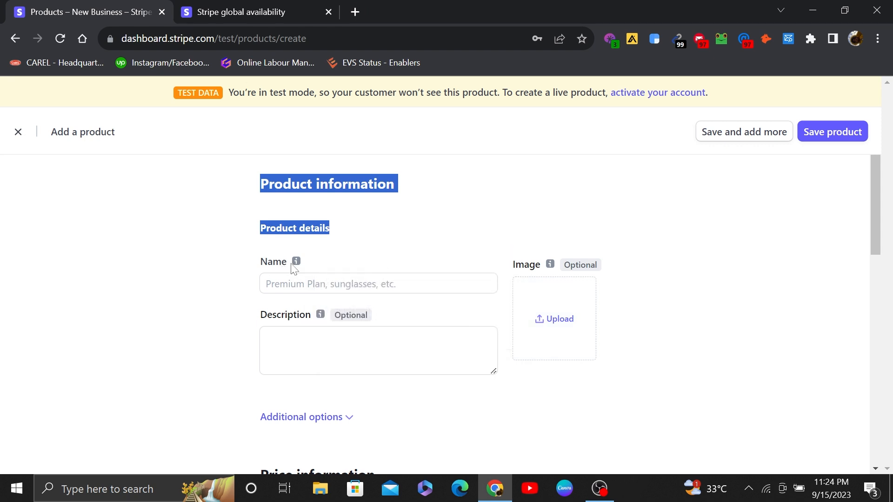
pyautogui.scroll(-2, 279, 321)
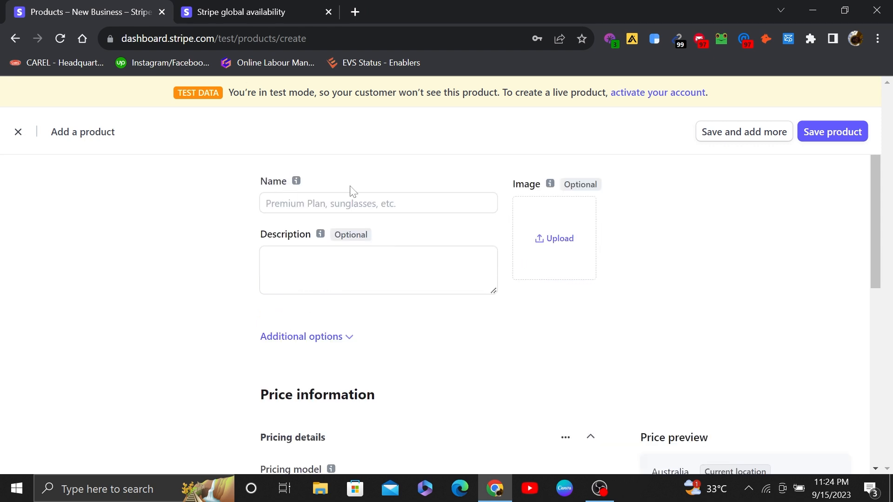
pyautogui.moveTo(880, 207); pyautogui.dragTo(875, 287)
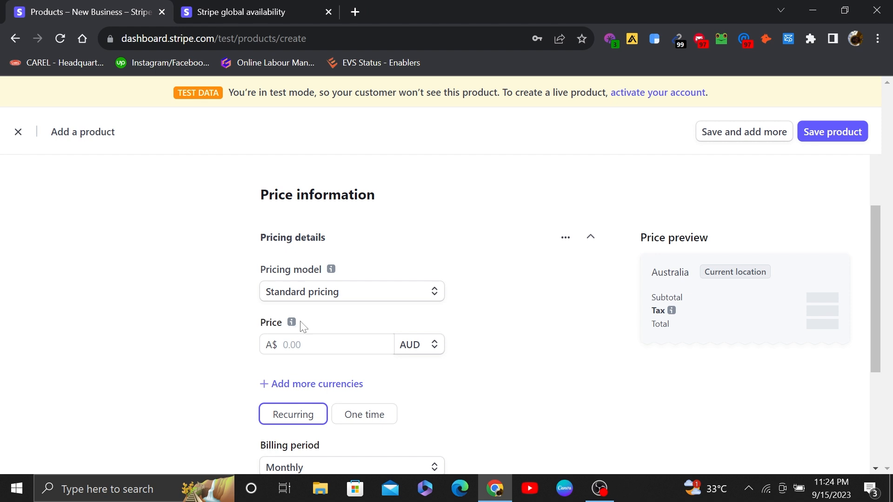
pyautogui.click(435, 298)
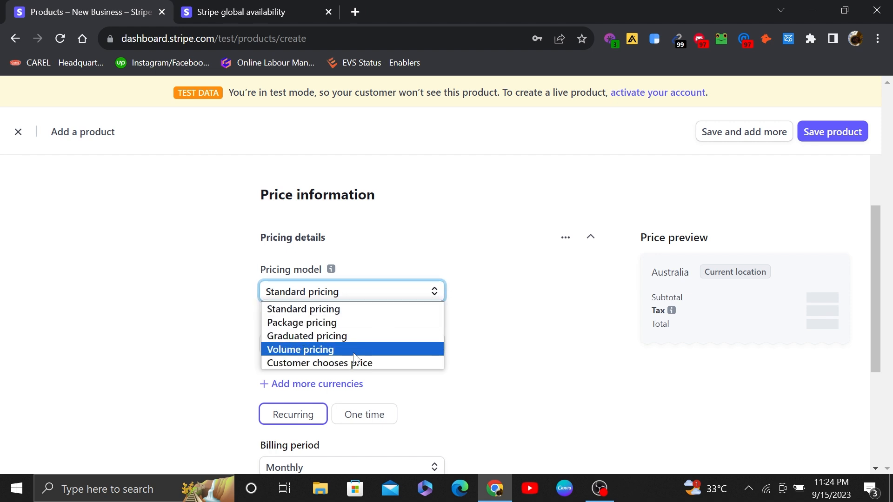
pyautogui.click(471, 248)
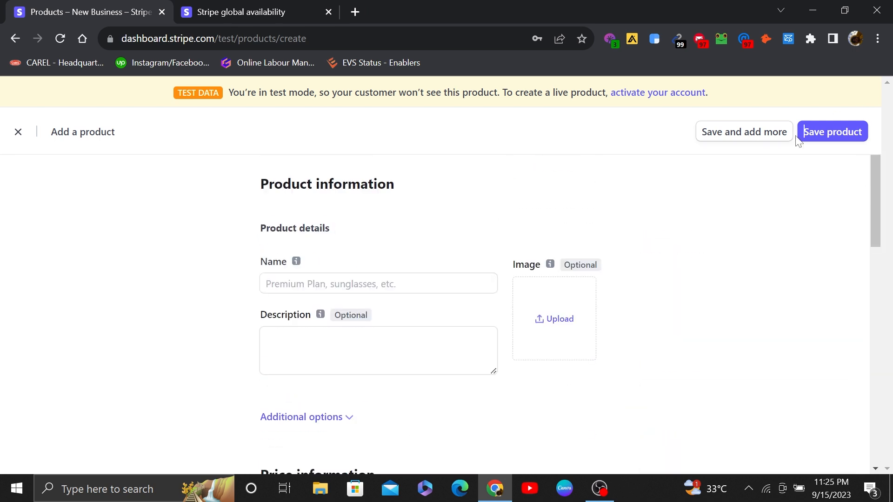
pyautogui.click(18, 133)
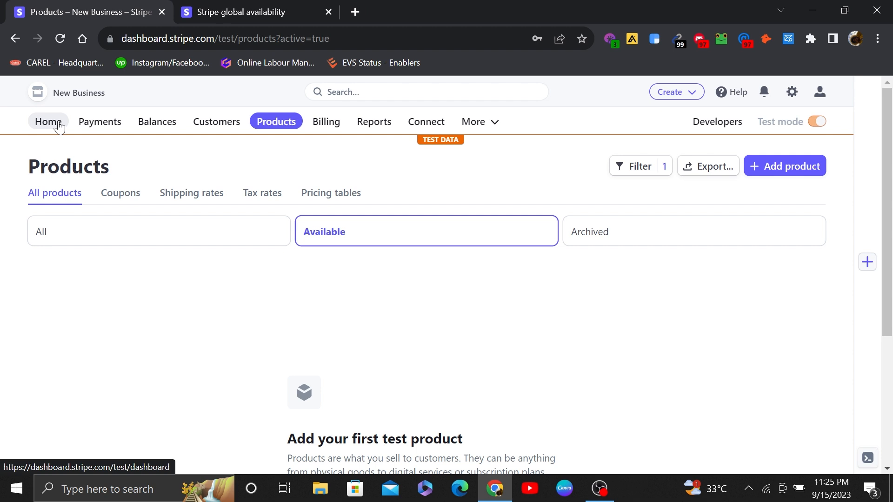
# Step: Start a payment link from the Payments overview with Products or subscriptions as its type
pyautogui.click(93, 123)
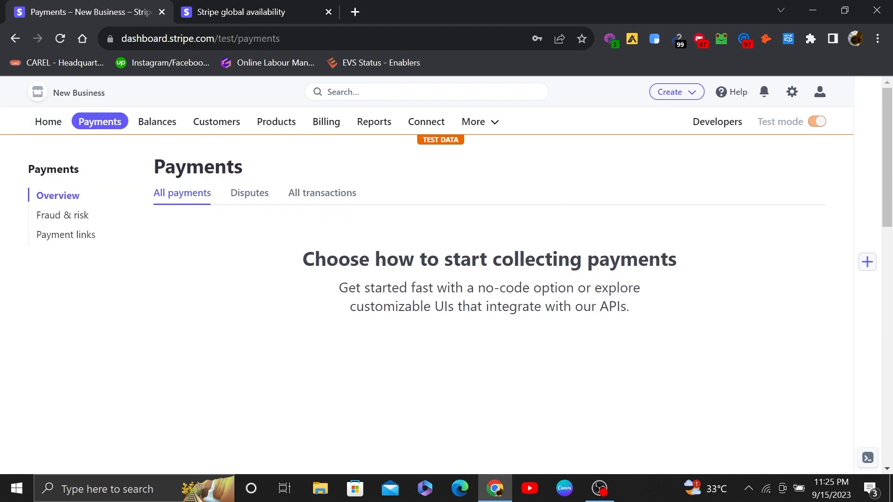
pyautogui.scroll(-6, 891, 284)
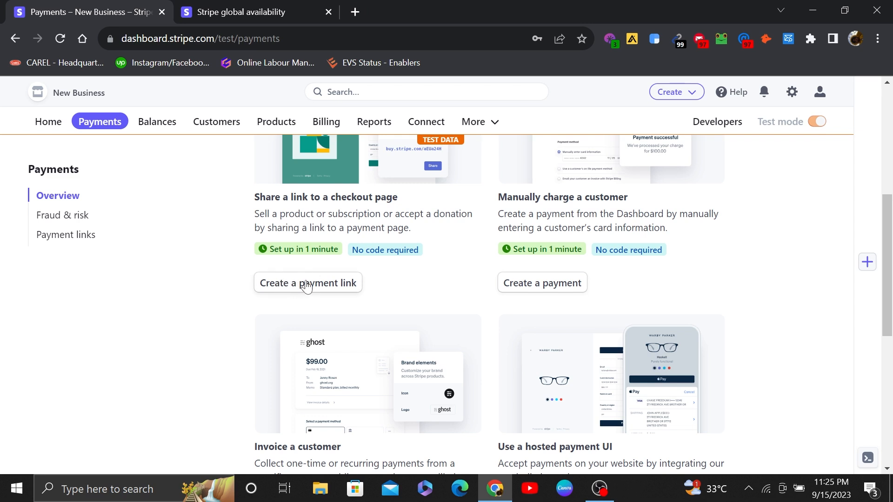
pyautogui.click(328, 290)
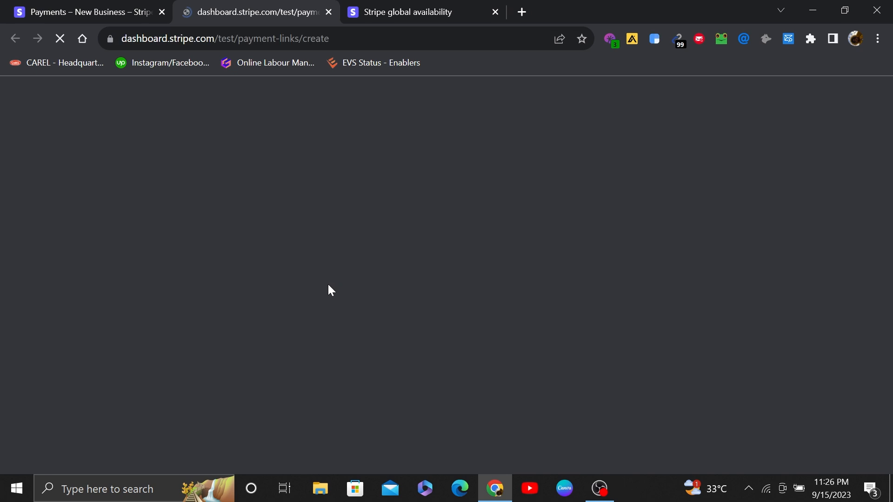
pyautogui.scroll(-3, 877, 203)
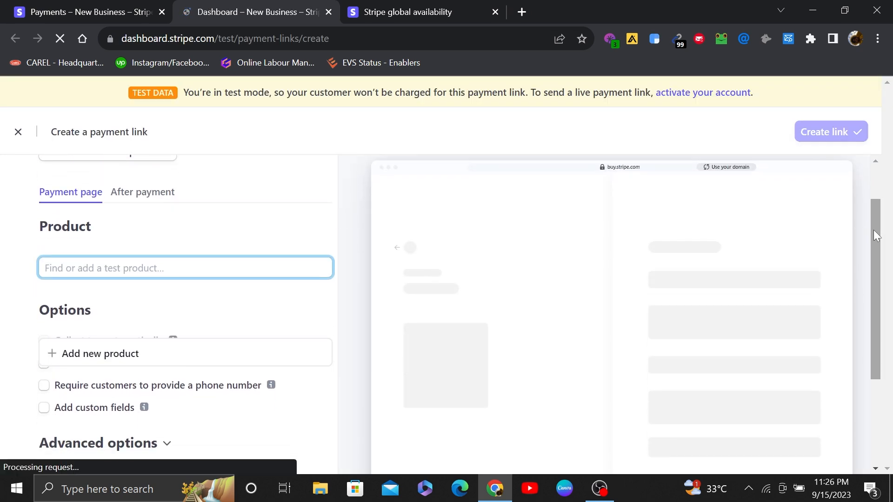
pyautogui.moveTo(863, 221); pyautogui.dragTo(856, 172)
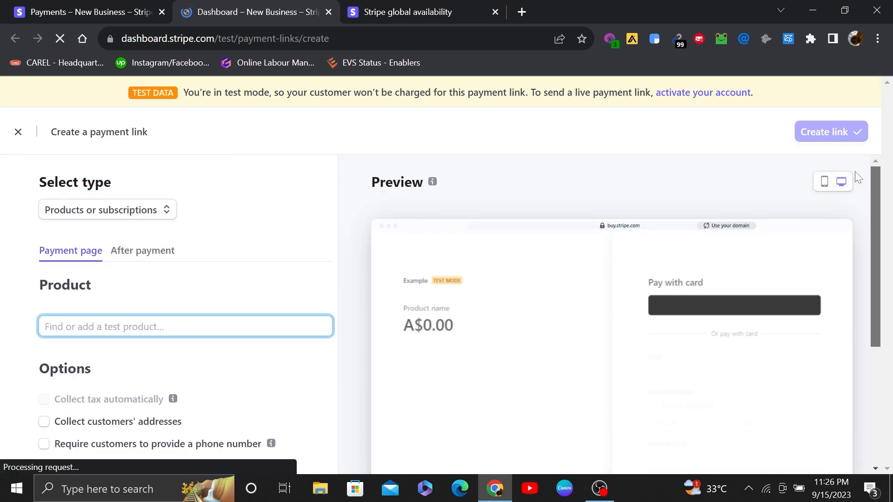
pyautogui.click(107, 215)
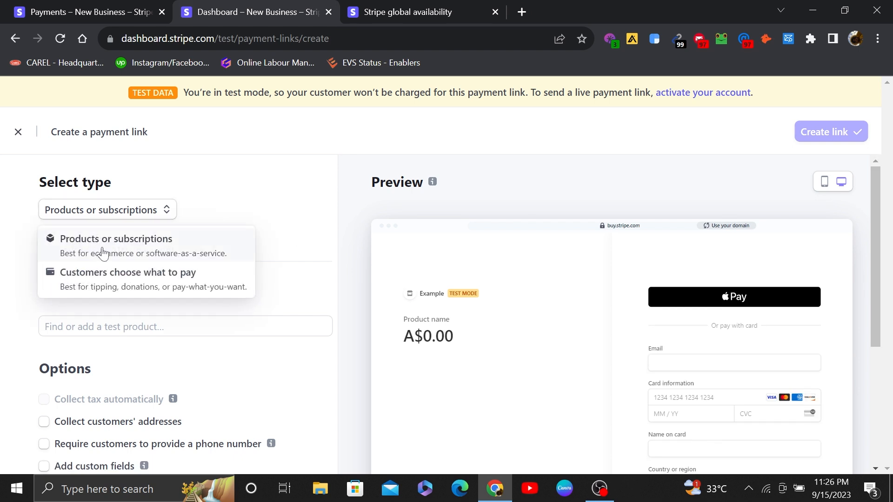
pyautogui.click(145, 250)
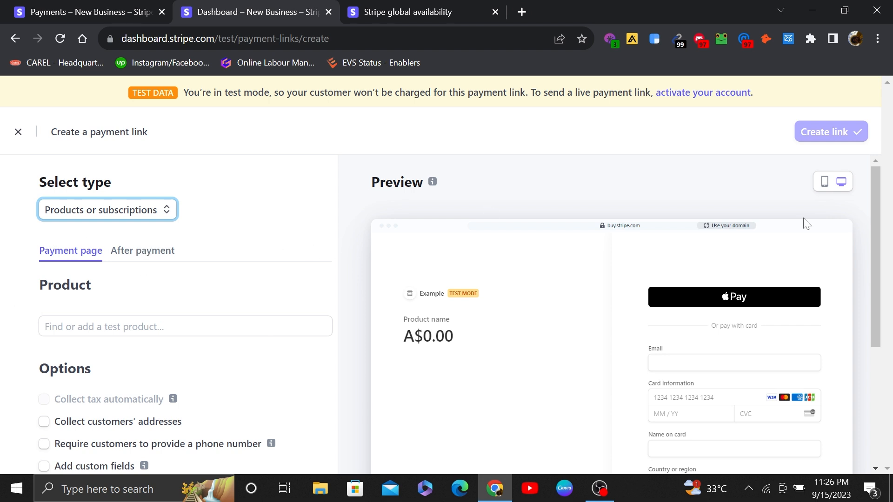
# Step: Start a new test product for the payment link and name it "Caps"
pyautogui.moveTo(873, 199); pyautogui.dragTo(874, 245)
pyautogui.click(167, 240)
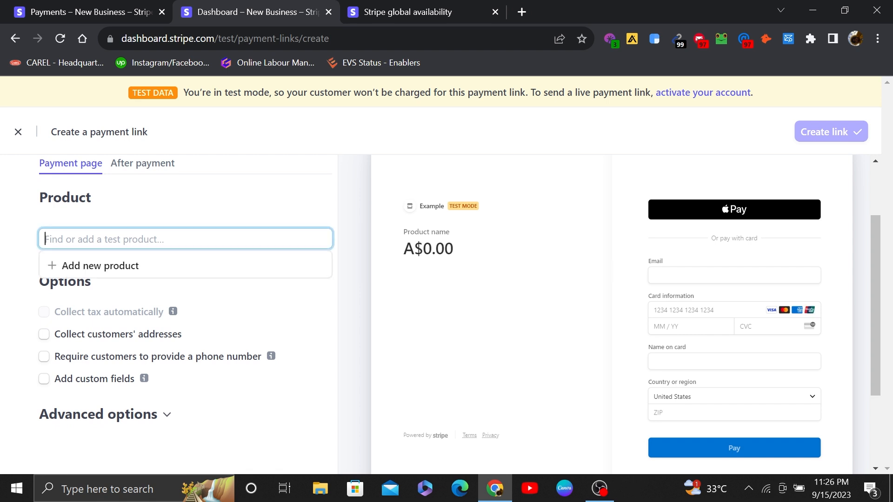
pyautogui.click(127, 269)
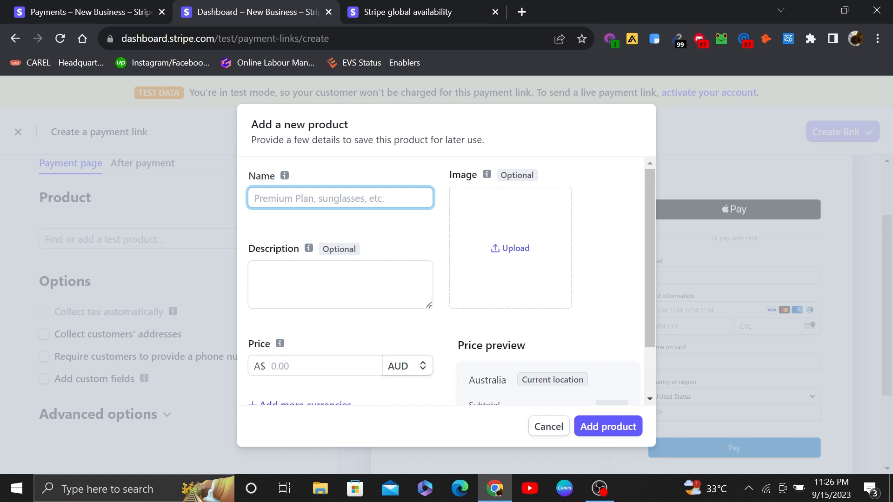
pyautogui.write('caps')
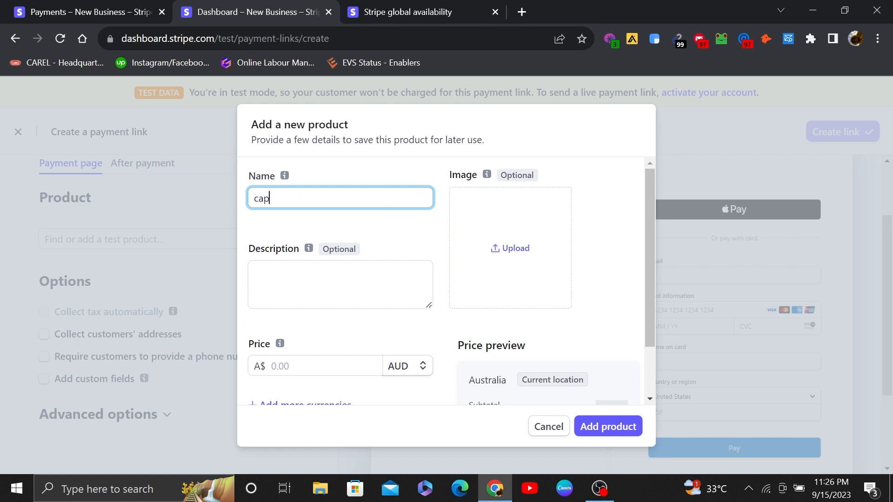
pyautogui.press('BackSpace')
pyautogui.press('BackSpace')
pyautogui.press('BackSpace')
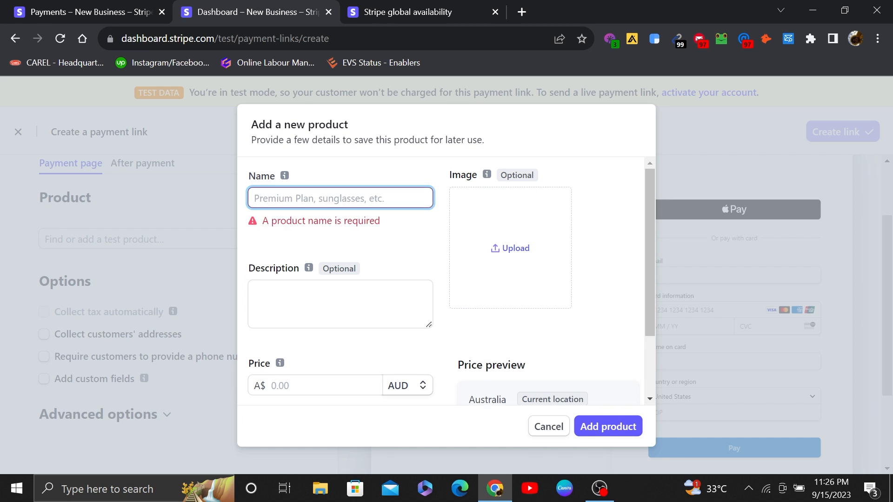
pyautogui.write('Ca')
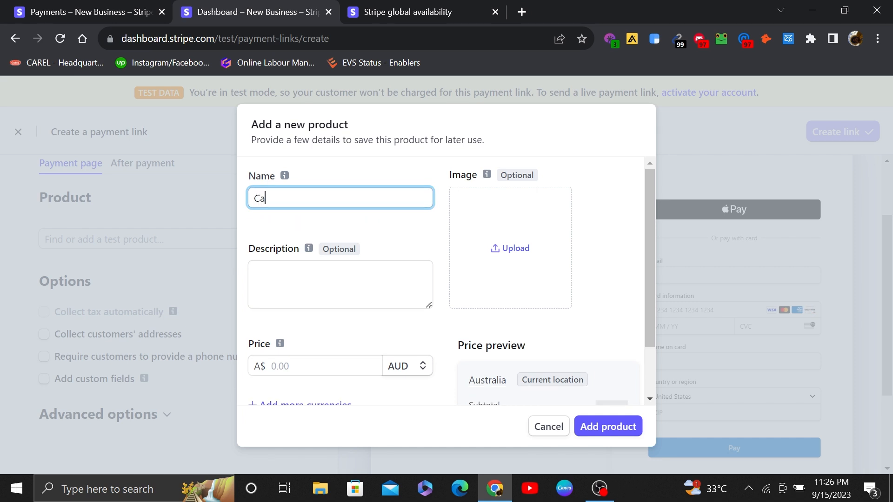
pyautogui.write('ps')
# Step: Describe the product as "here you can explain the details of your product", price it at A$3.00 one time, and add it to the link
pyautogui.click(274, 284)
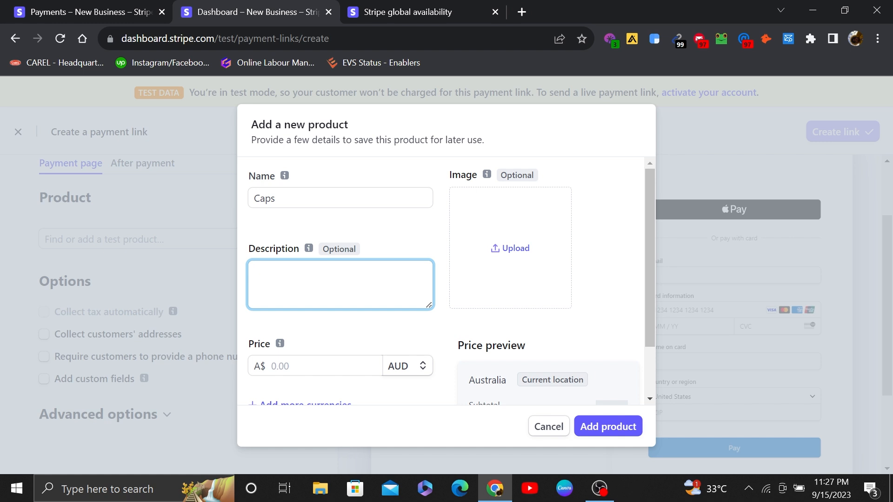
pyautogui.write('er')
pyautogui.press('BackSpace')
pyautogui.press('BackSpace')
pyautogui.write('here you can explain the details of your product')
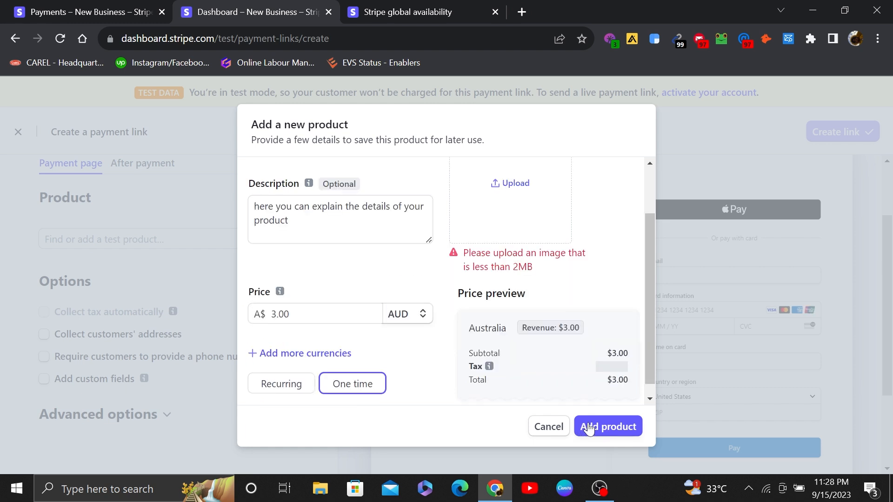
pyautogui.click(603, 423)
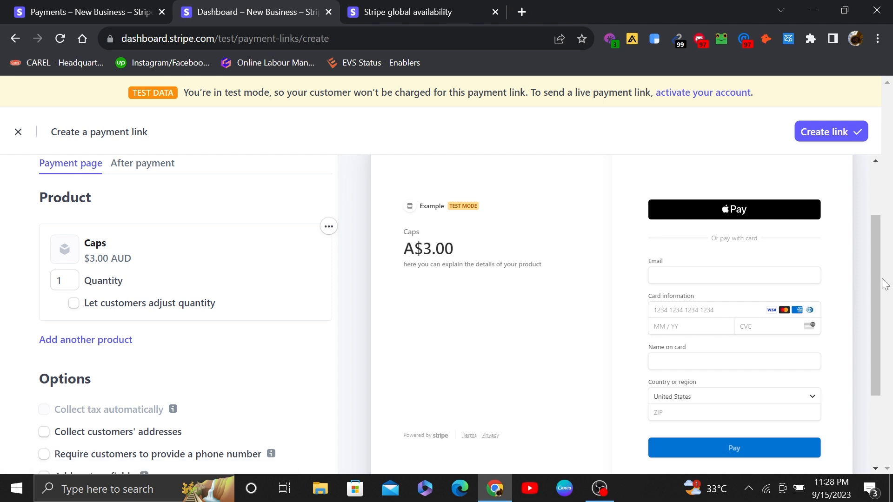
# Step: Set the payment link to collect customers' billing addresses, require a phone number and include custom fields
pyautogui.moveTo(875, 279); pyautogui.dragTo(868, 333)
pyautogui.click(44, 324)
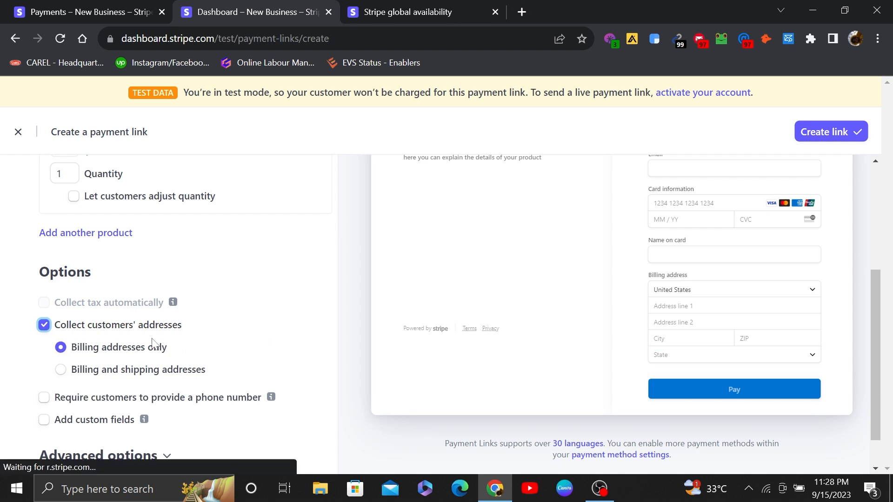
pyautogui.click(44, 398)
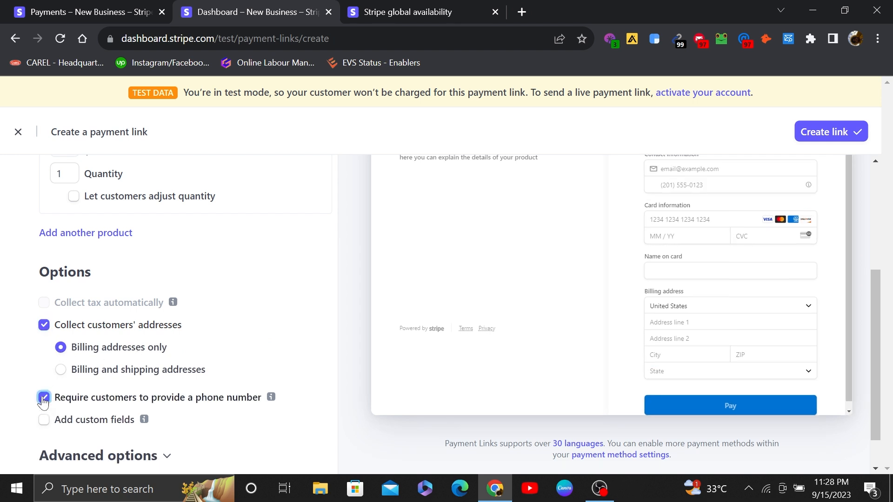
pyautogui.click(47, 422)
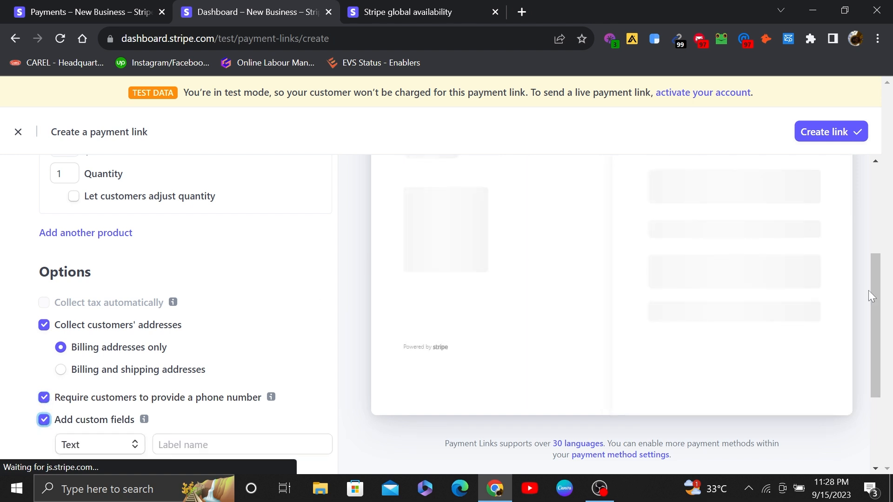
# Step: Allow promotion codes in the payment link's advanced options and submit the link for creation
pyautogui.moveTo(882, 299); pyautogui.dragTo(882, 366)
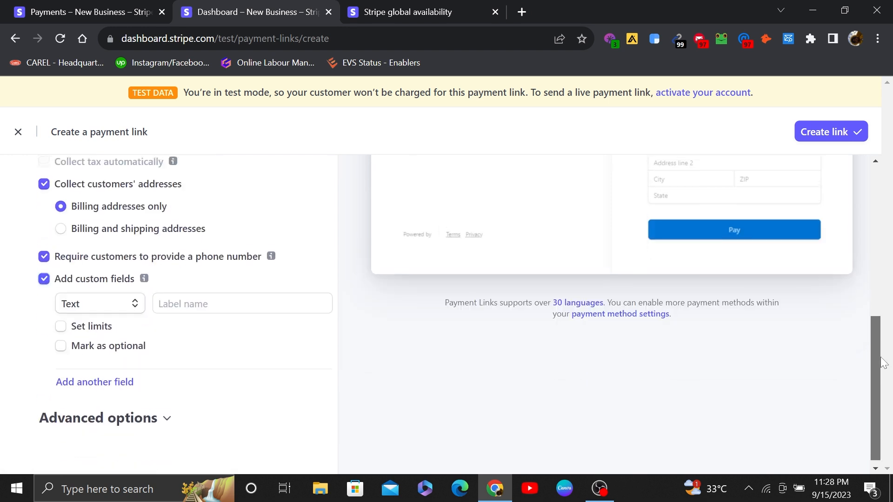
pyautogui.click(168, 417)
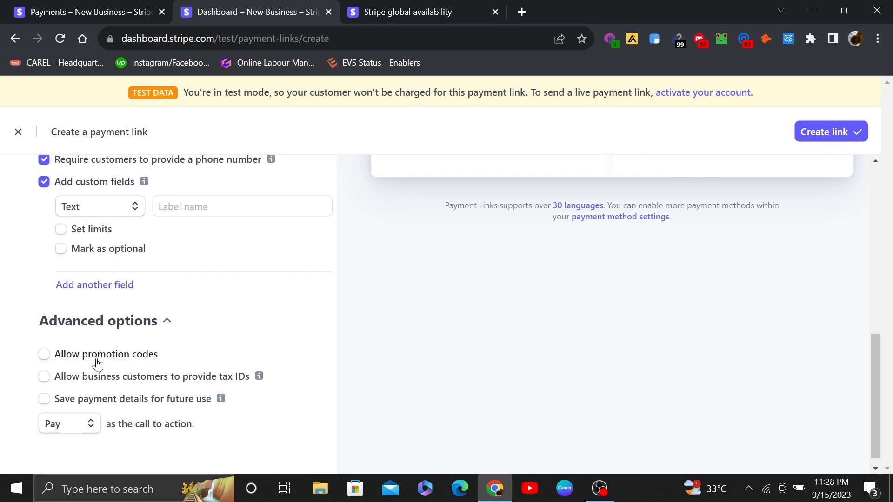
pyautogui.click(43, 357)
pyautogui.click(831, 139)
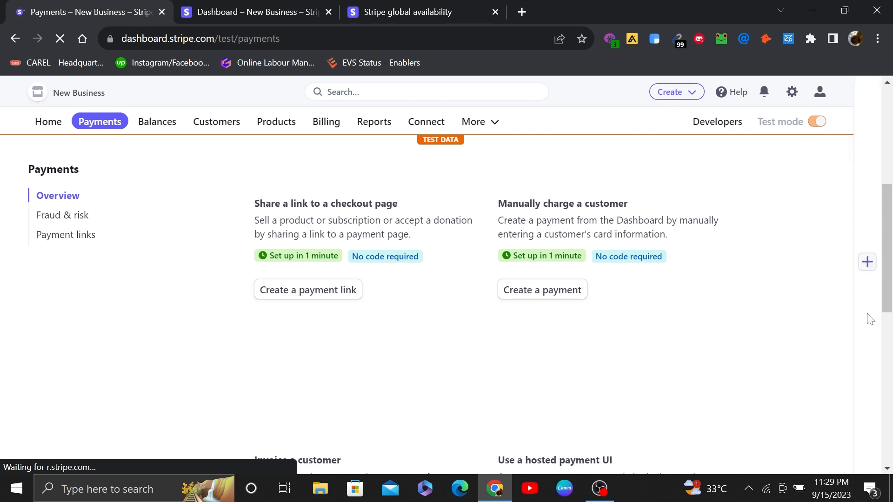
# Step: Check the Products page for the Caps product and look at the actions available for it
pyautogui.moveTo(888, 257); pyautogui.dragTo(891, 131)
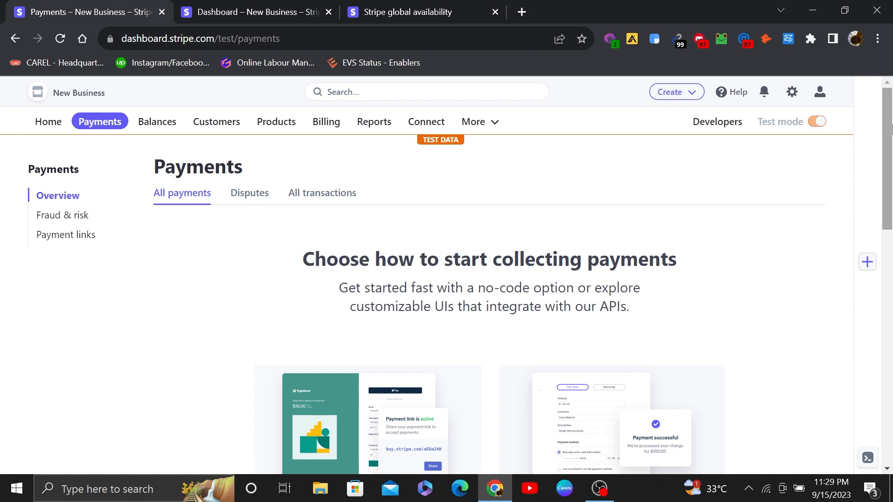
pyautogui.click(276, 121)
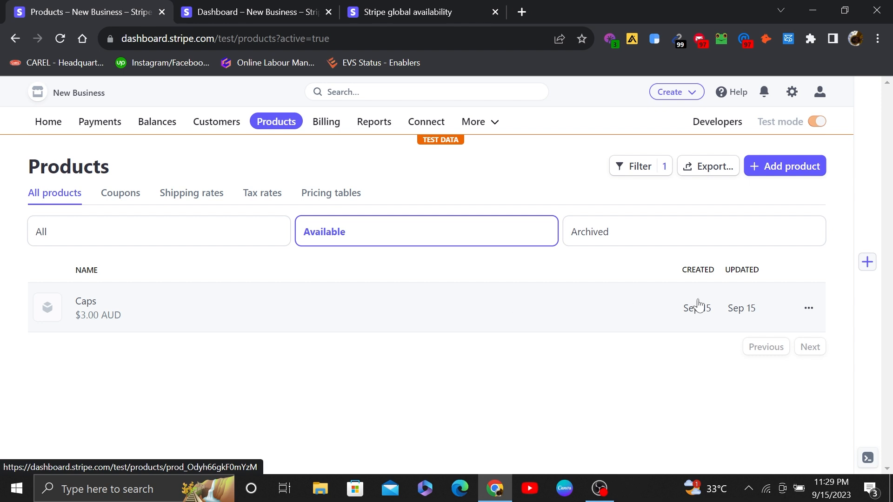
pyautogui.click(801, 307)
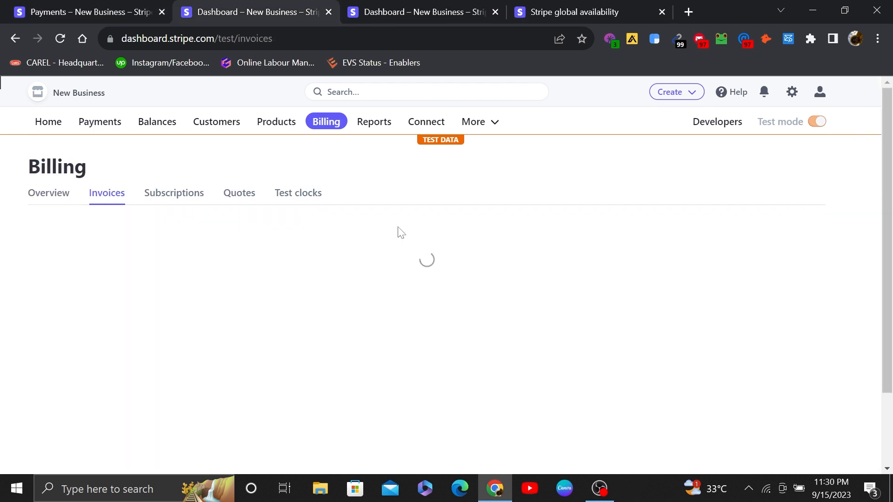
# Step: Examine the Invoices section of Billing, including its setup notice and the outstanding invoices filter
pyautogui.scroll(-3, 890, 157)
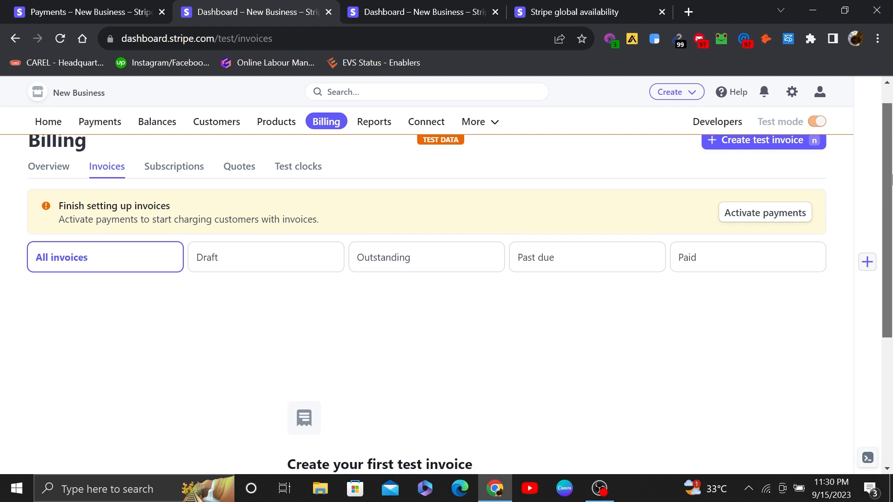
pyautogui.scroll(3, 536, 90)
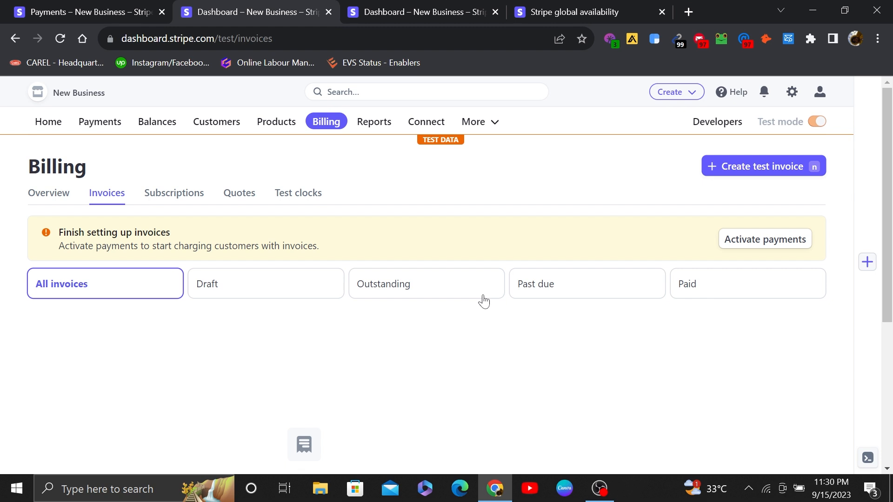
pyautogui.click(458, 279)
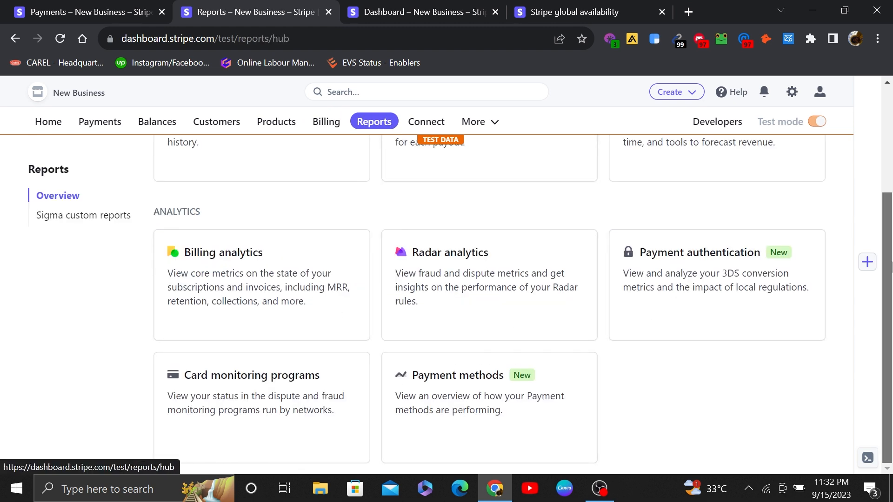
# Step: Look over the financial reports and analytics in Reports, and the business setup guidance on the Home page
pyautogui.scroll(3, 878, 253)
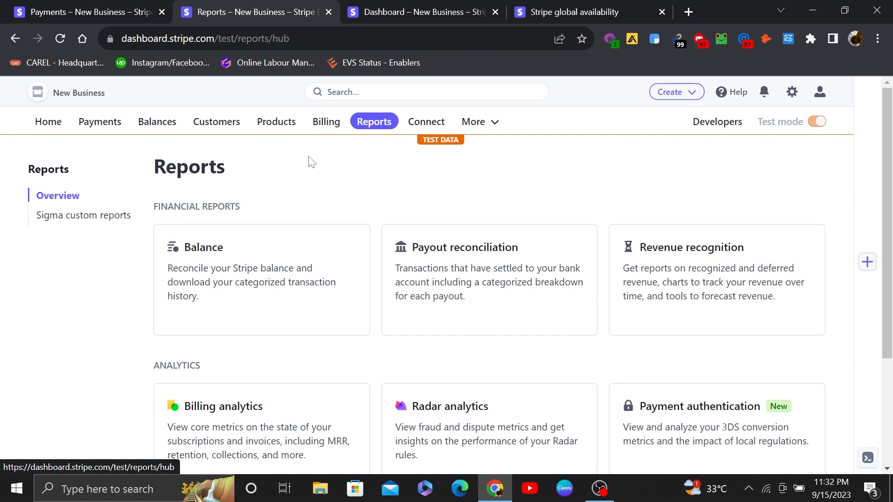
pyautogui.click(63, 124)
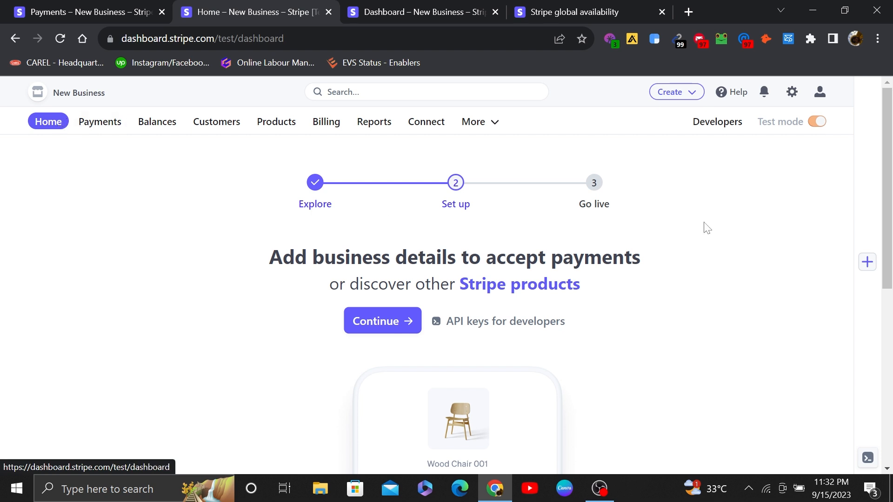
pyautogui.moveTo(888, 187); pyautogui.dragTo(890, 225)
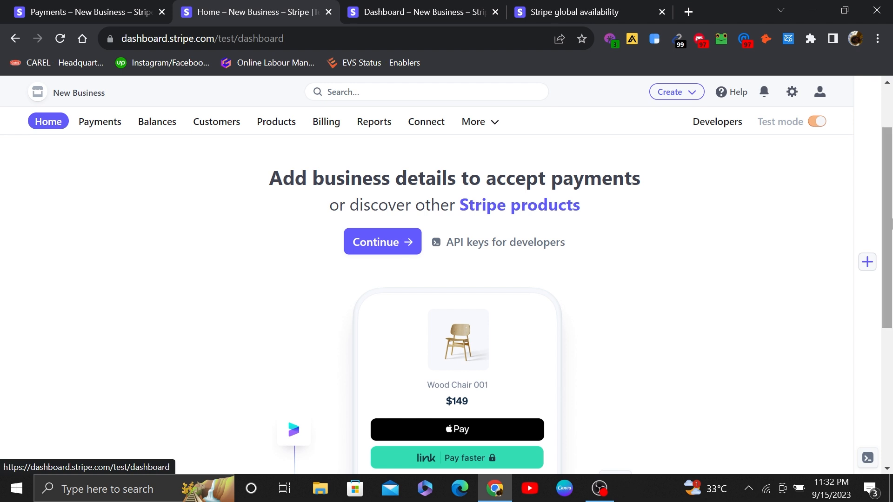